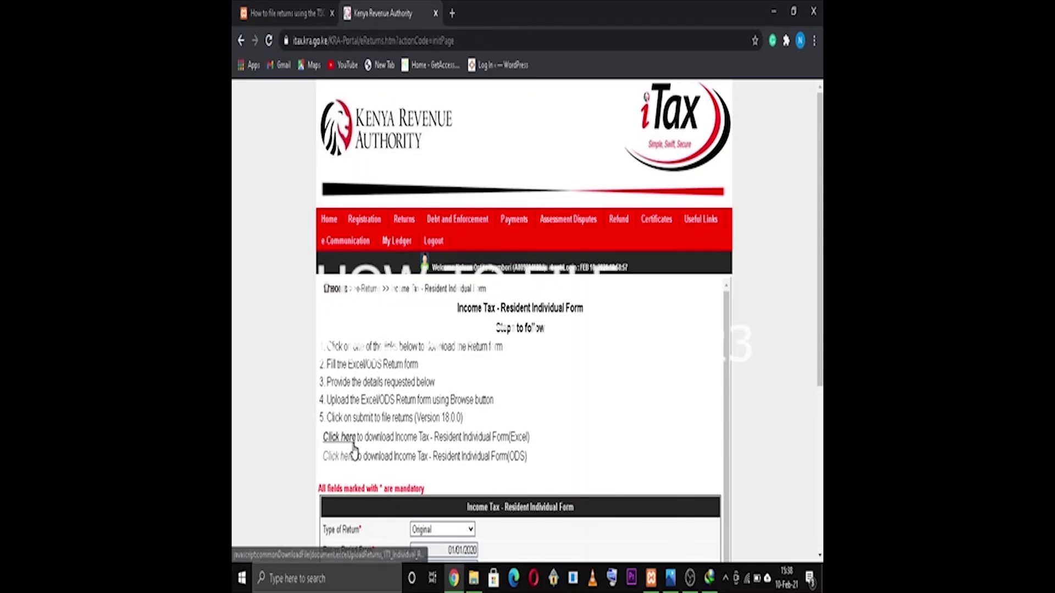
Download the Resident Individual Excel return zip, overwriting the existing copy, and open it.
{"action": "left_click", "coordinate": [346, 446]}
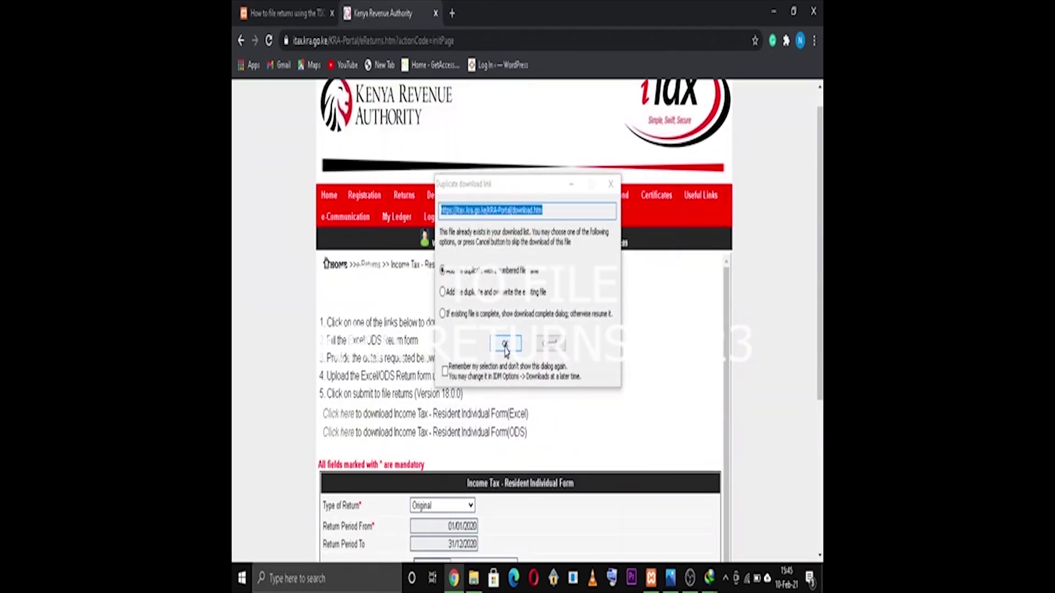
{"action": "left_click", "coordinate": [443, 292]}
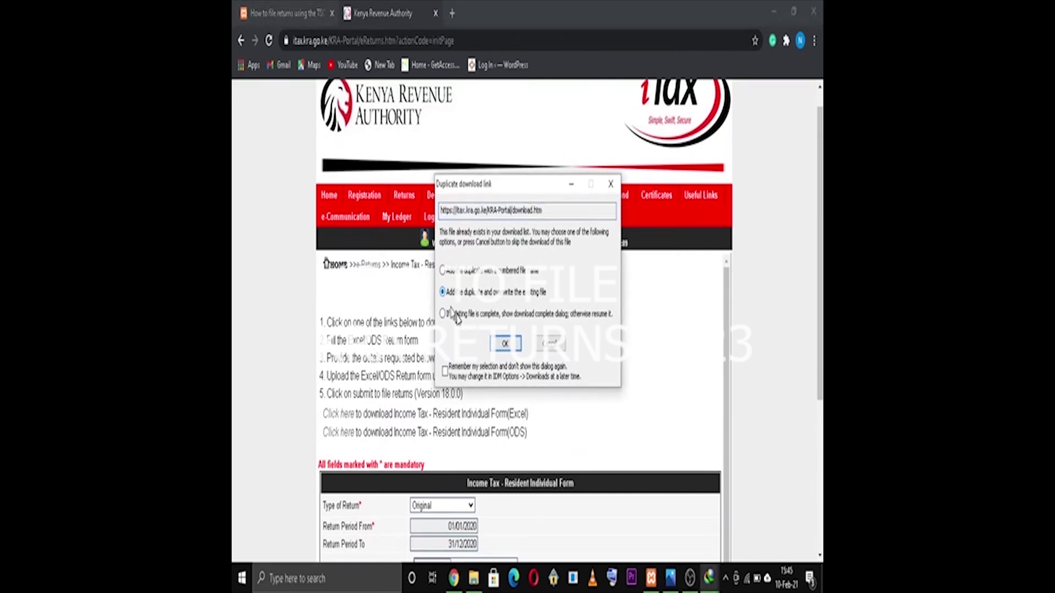
{"action": "left_click", "coordinate": [505, 344]}
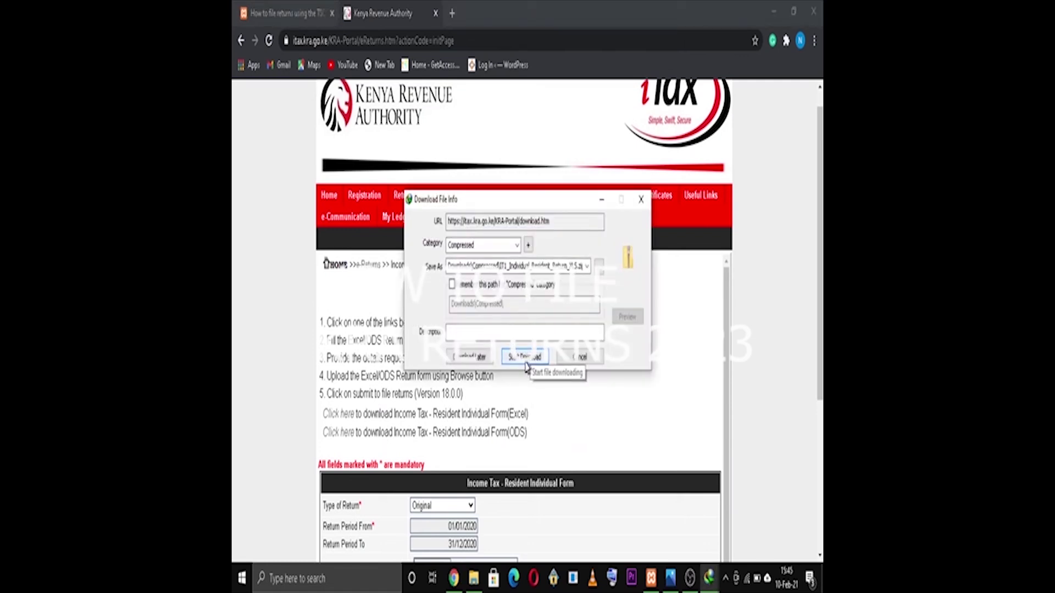
{"action": "left_click", "coordinate": [524, 358]}
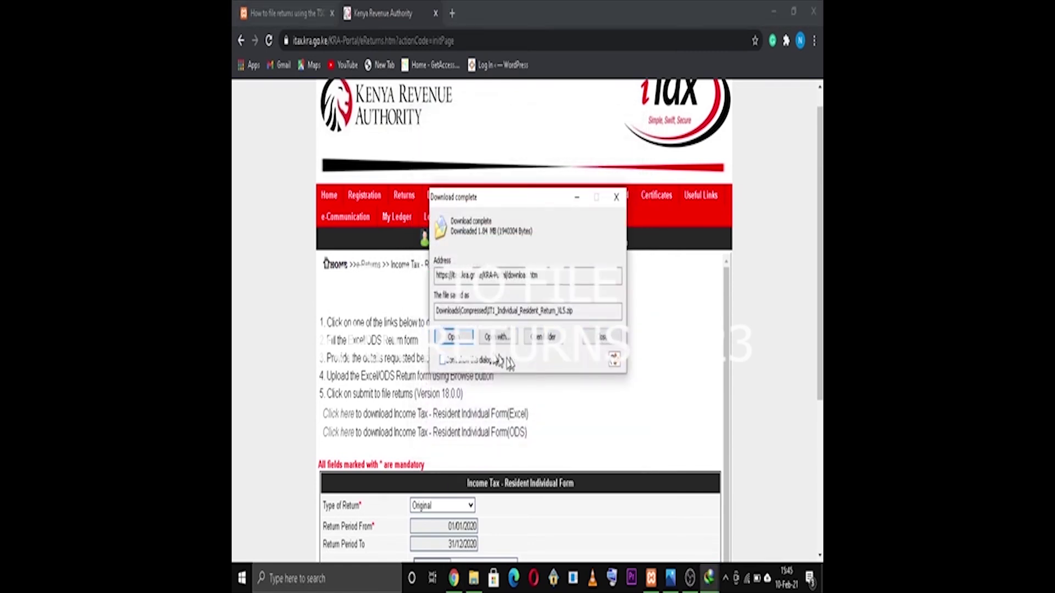
{"action": "left_click", "coordinate": [462, 343]}
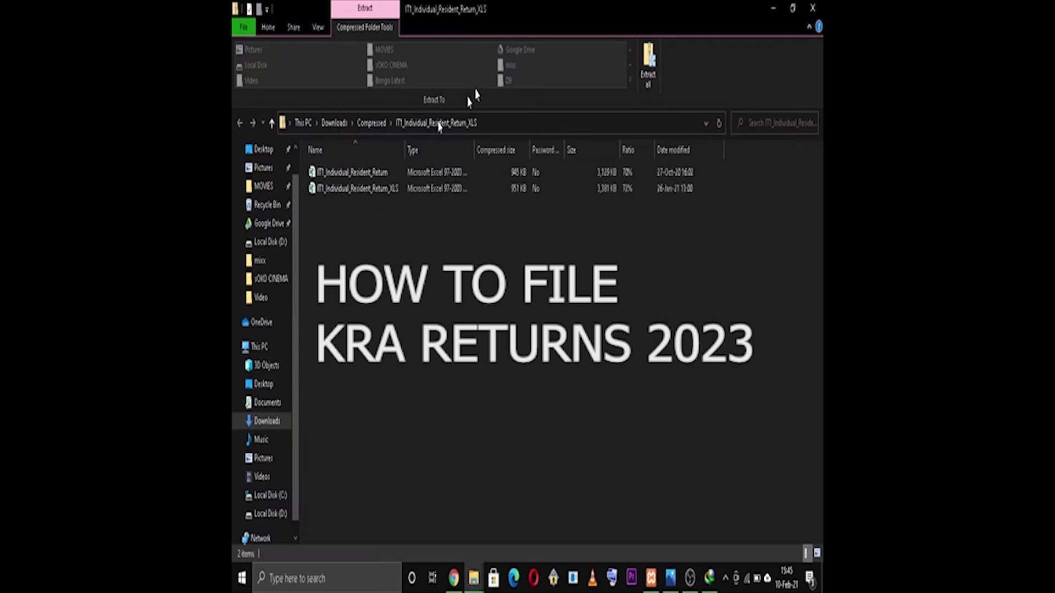
Extract the ITI_Individual_Resident_Return_XLS zip to the default folder and open the ITI_Individual_Resident_Return workbook.
{"action": "left_click", "coordinate": [409, 175]}
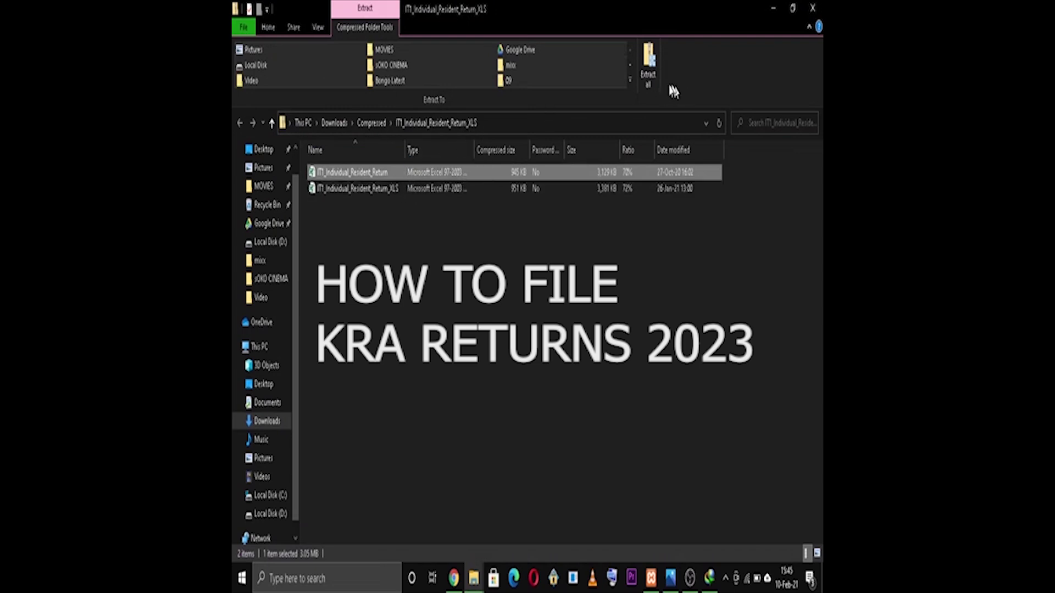
{"action": "left_click", "coordinate": [648, 79]}
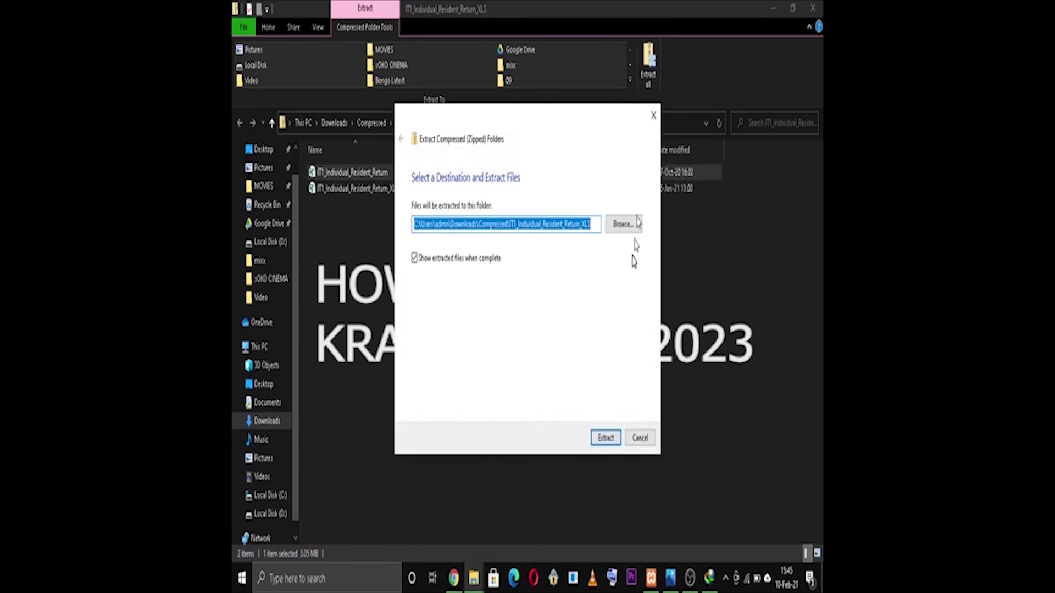
{"action": "left_click", "coordinate": [605, 444]}
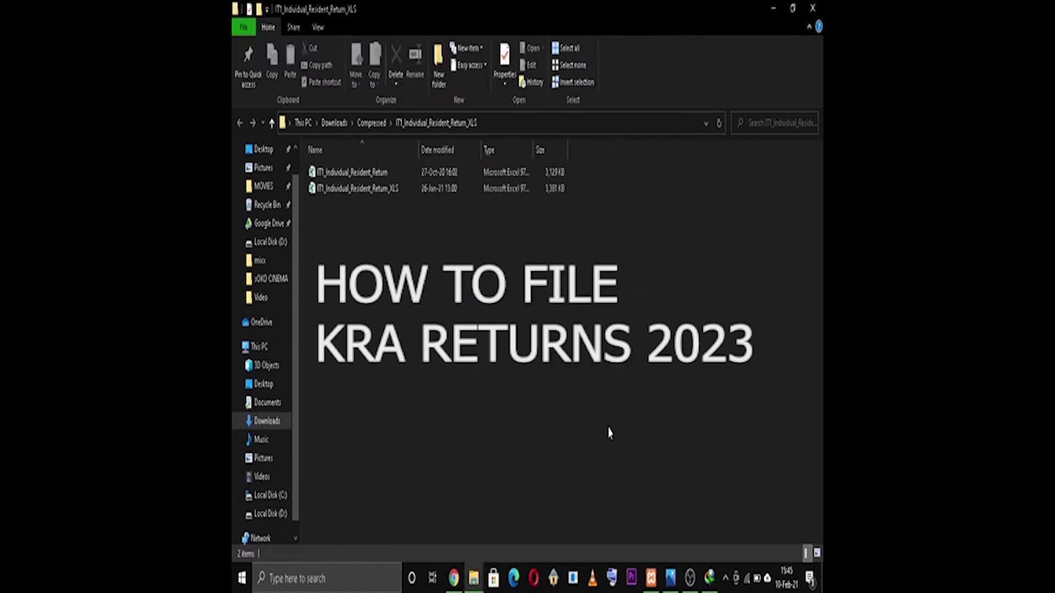
{"action": "left_click", "coordinate": [355, 174]}
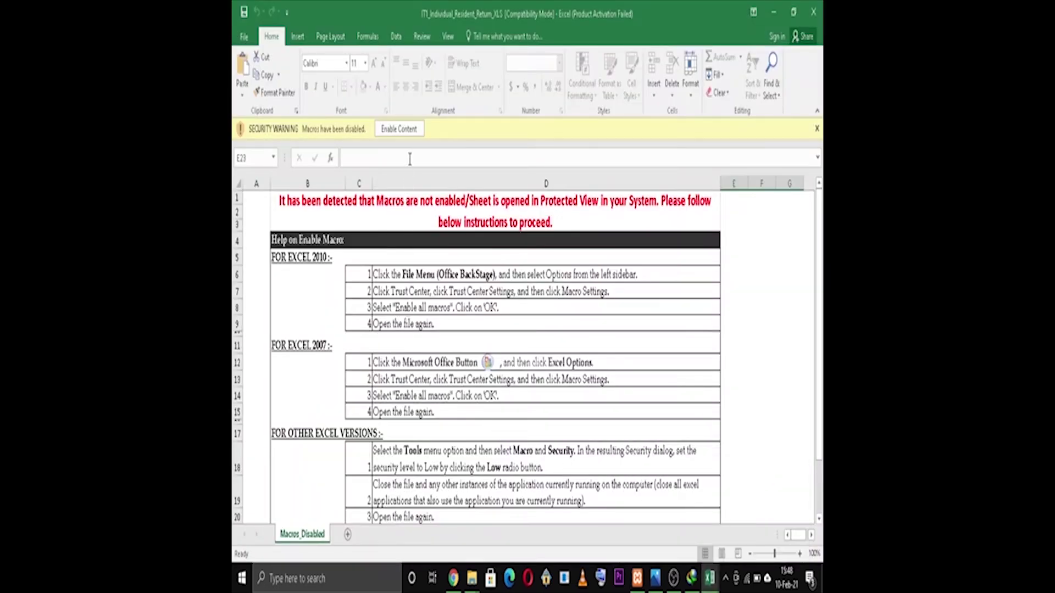
Enable Content on the Security Warning bar so the workbook's macros run.
{"action": "left_click", "coordinate": [400, 129]}
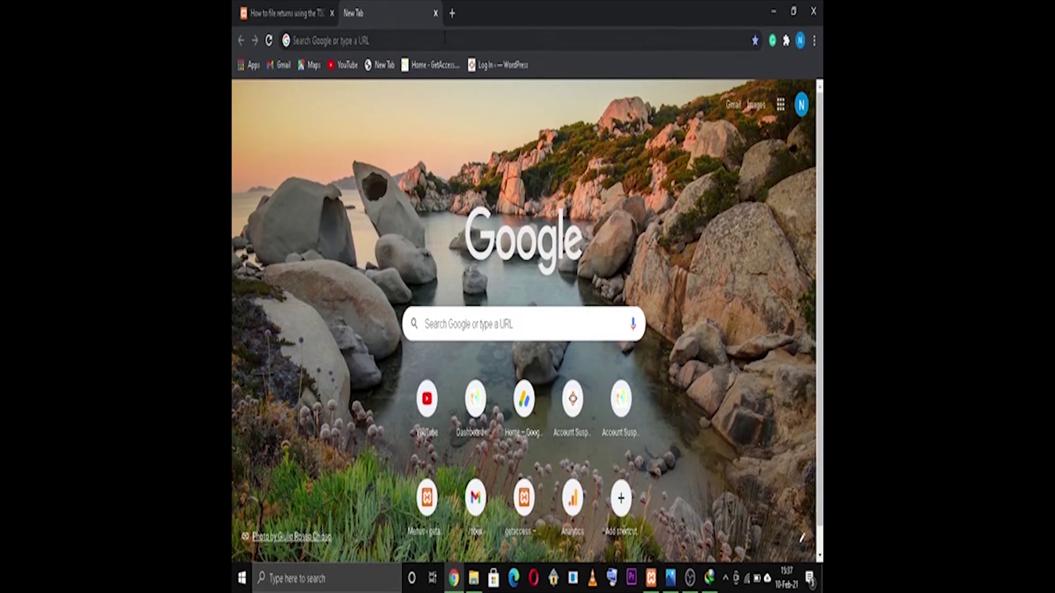
Paste 'KRA iTax portal' into the address bar and search for it.
{"action": "key", "text": "ctrl+l"}
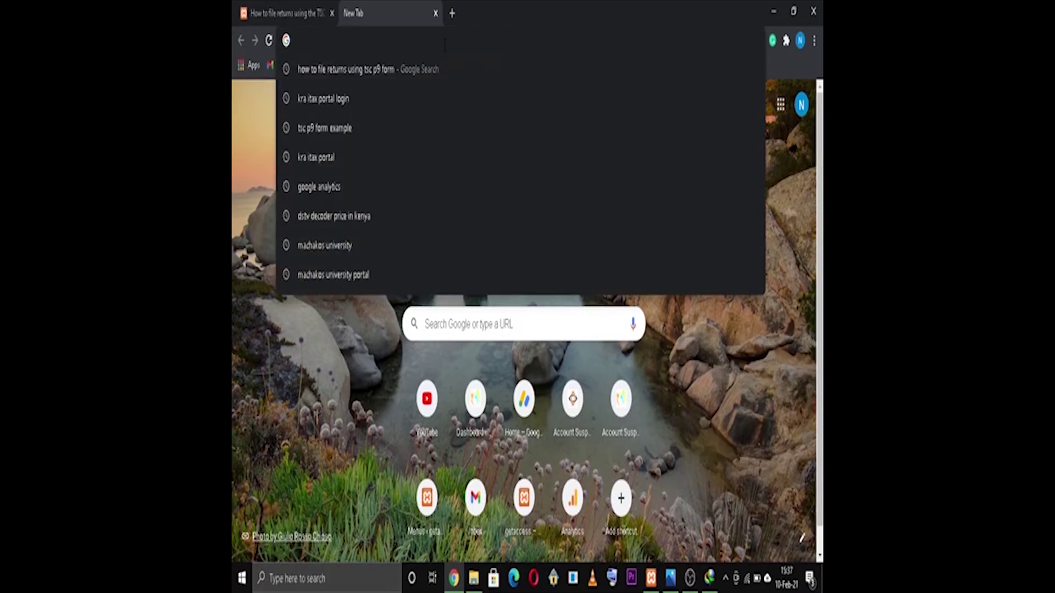
{"action": "right_click", "coordinate": [445, 44]}
{"action": "left_click", "coordinate": [466, 146]}
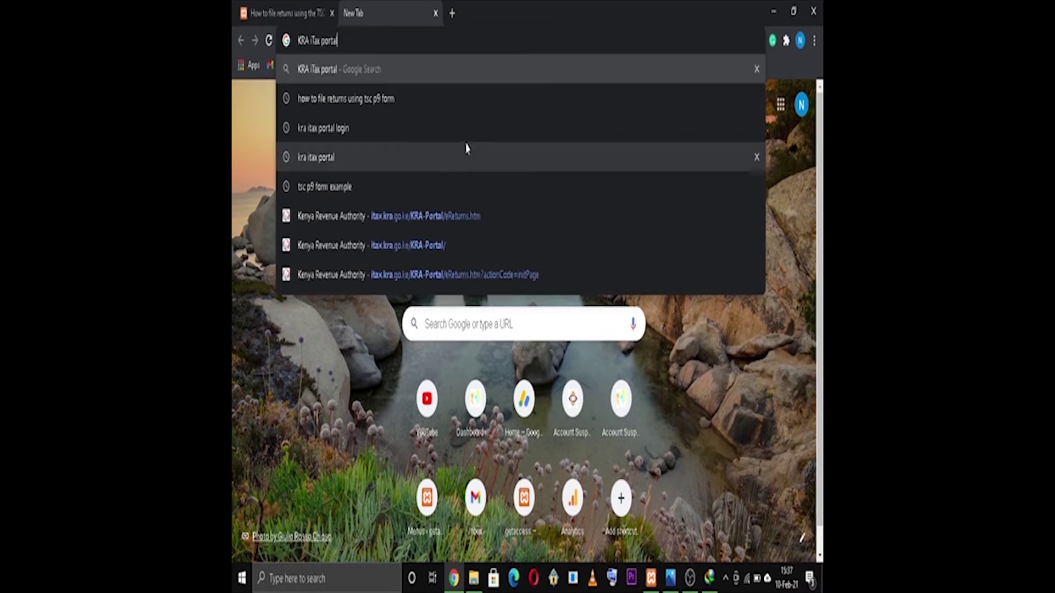
{"action": "key", "text": "Return"}
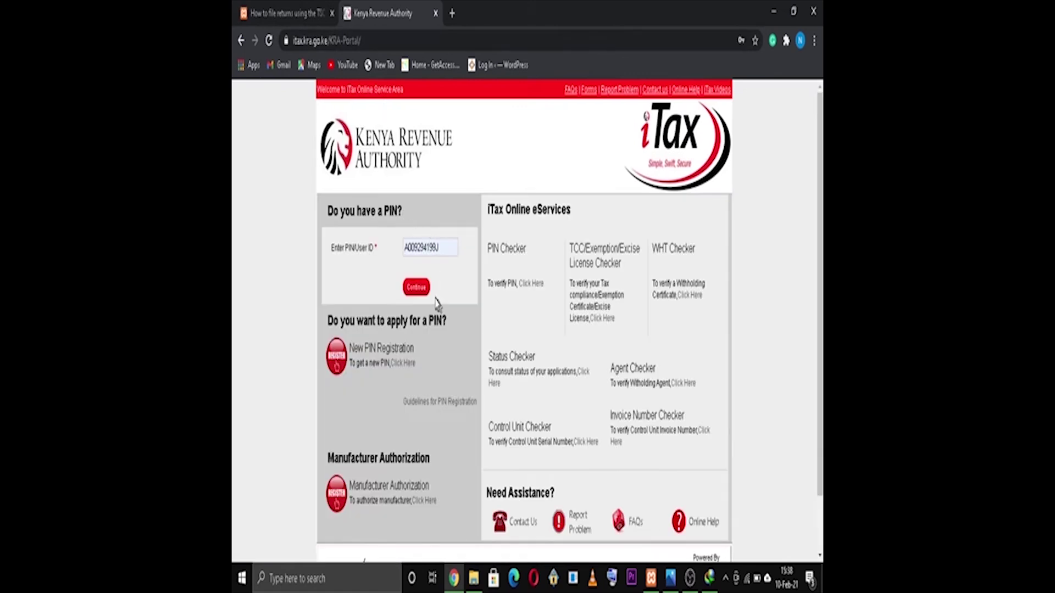
Submit the taxpayer PIN, answer the security stamp sum and log in to iTax.
{"action": "left_click", "coordinate": [423, 297]}
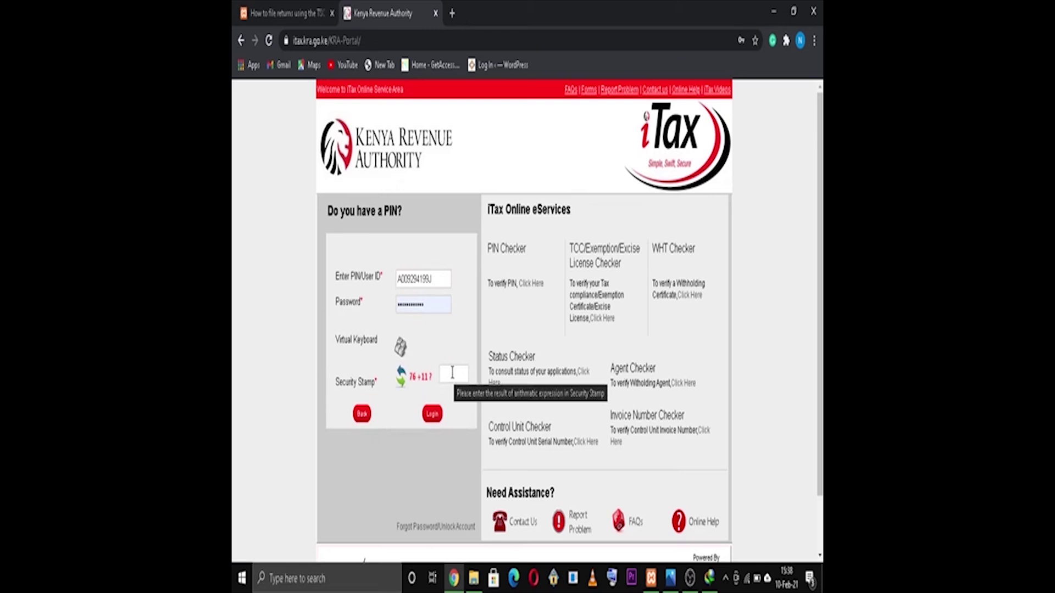
{"action": "left_click", "coordinate": [451, 373]}
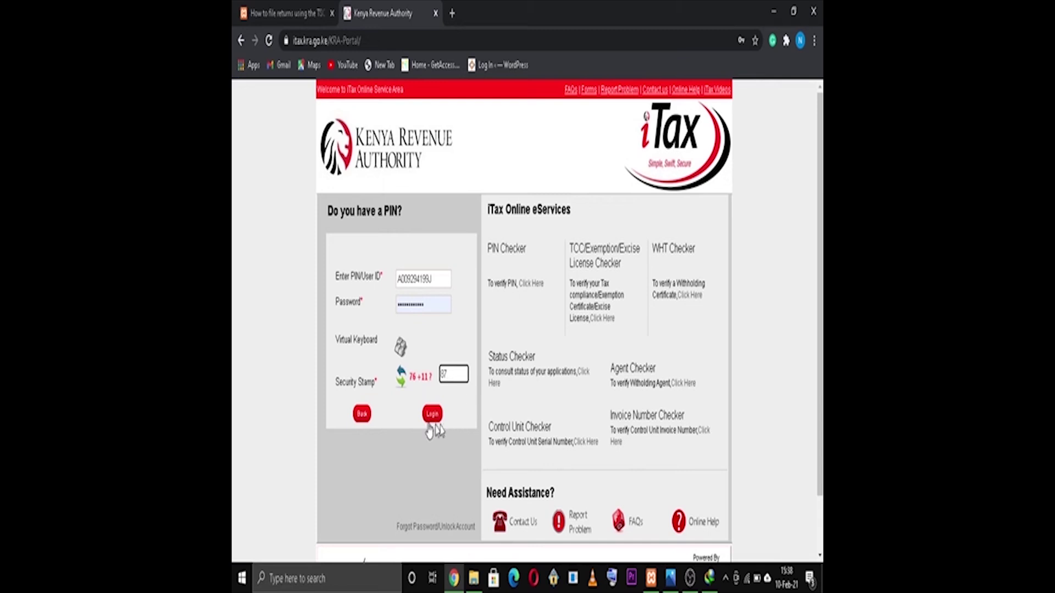
{"action": "left_click", "coordinate": [431, 415]}
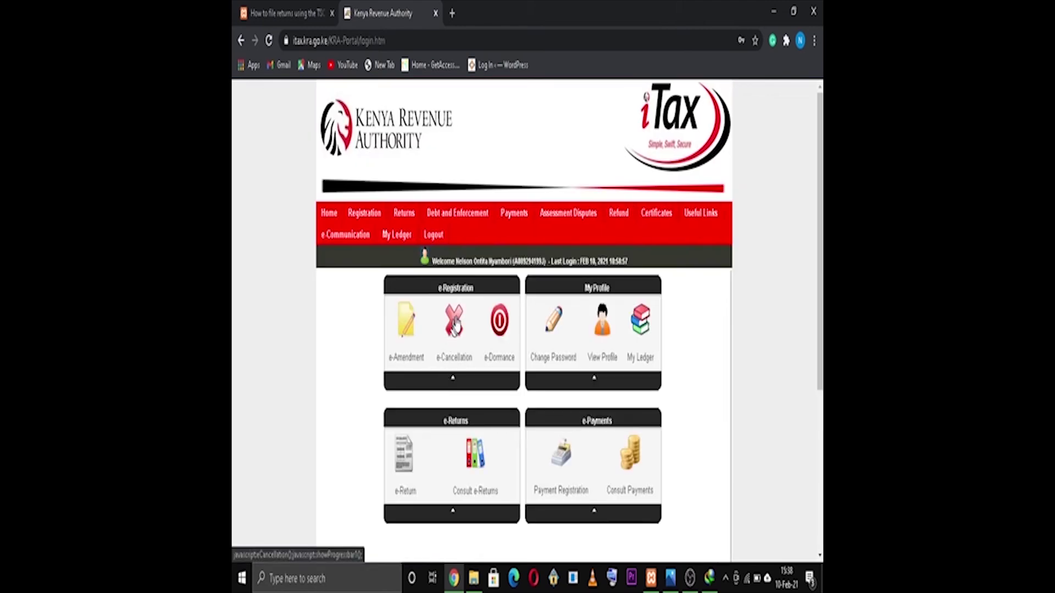
From File Return, choose the Income Tax - Resident Individual obligation and request its Excel form.
{"action": "mouse_move", "coordinate": [413, 236]}
{"action": "mouse_move", "coordinate": [405, 218]}
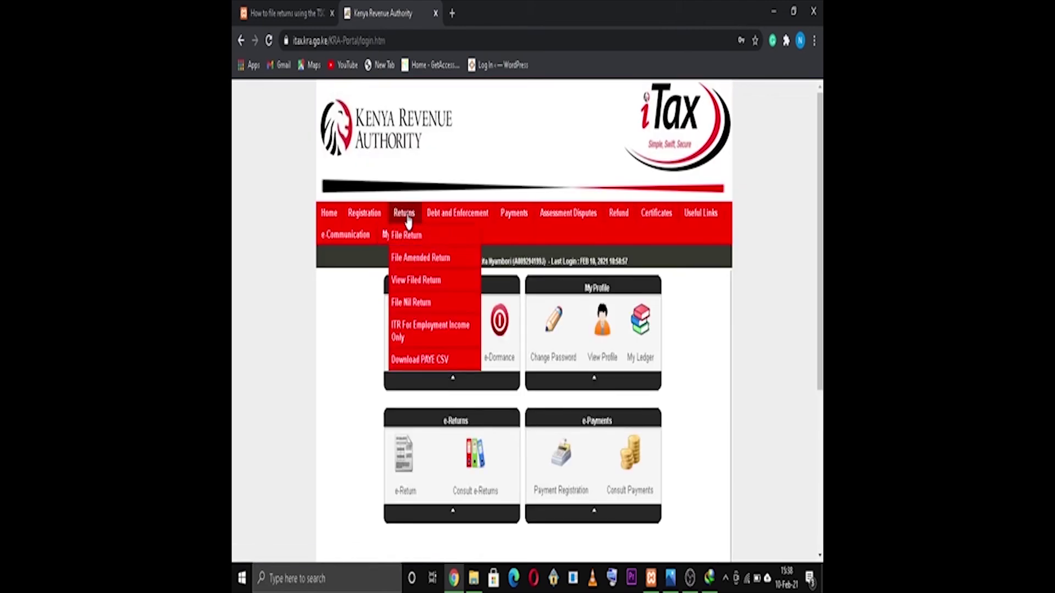
{"action": "left_click", "coordinate": [409, 237]}
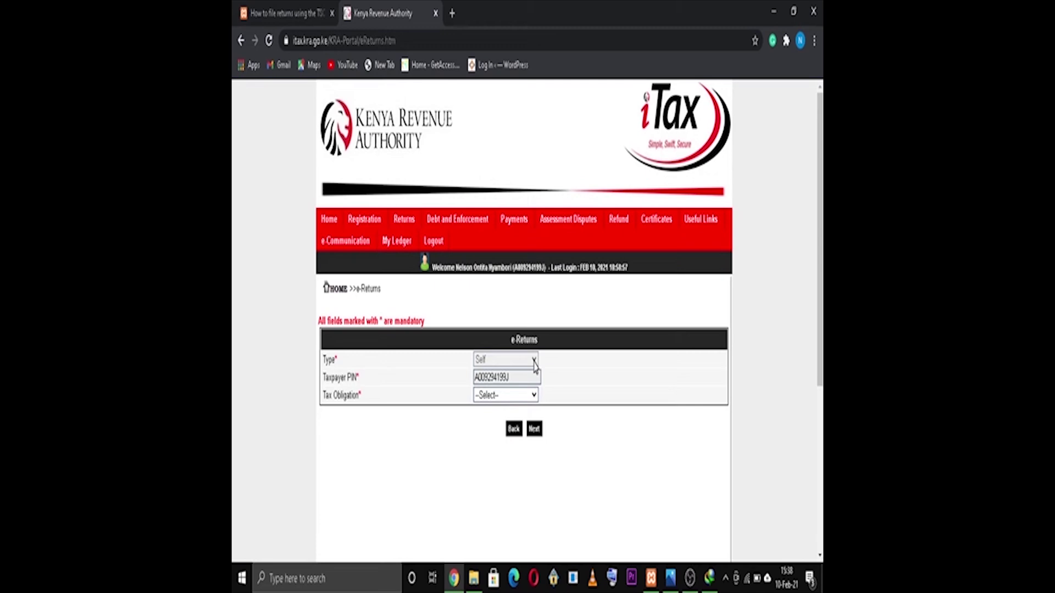
{"action": "left_click", "coordinate": [533, 395]}
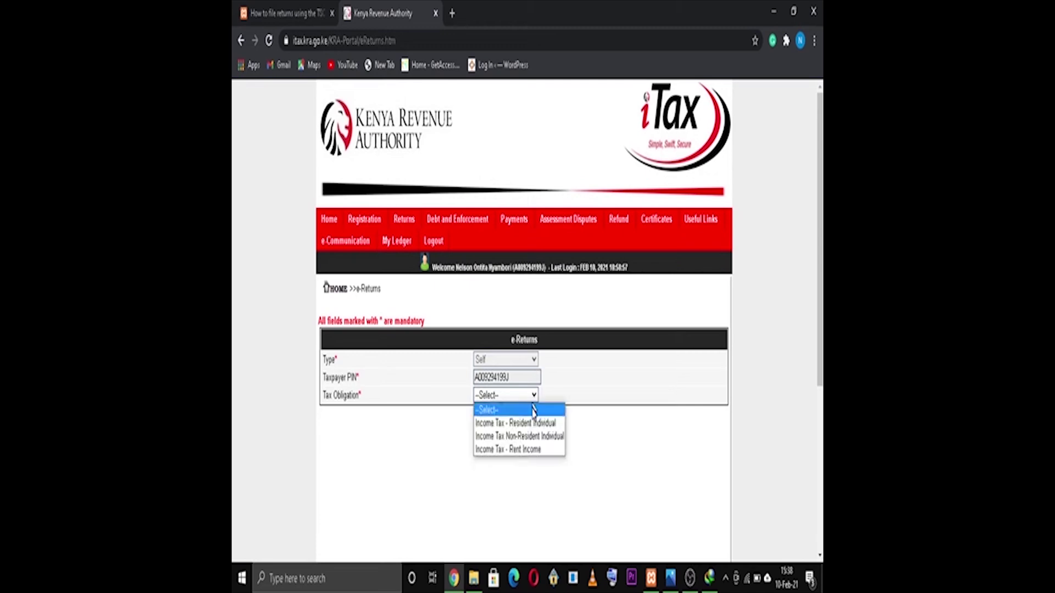
{"action": "left_click", "coordinate": [533, 424]}
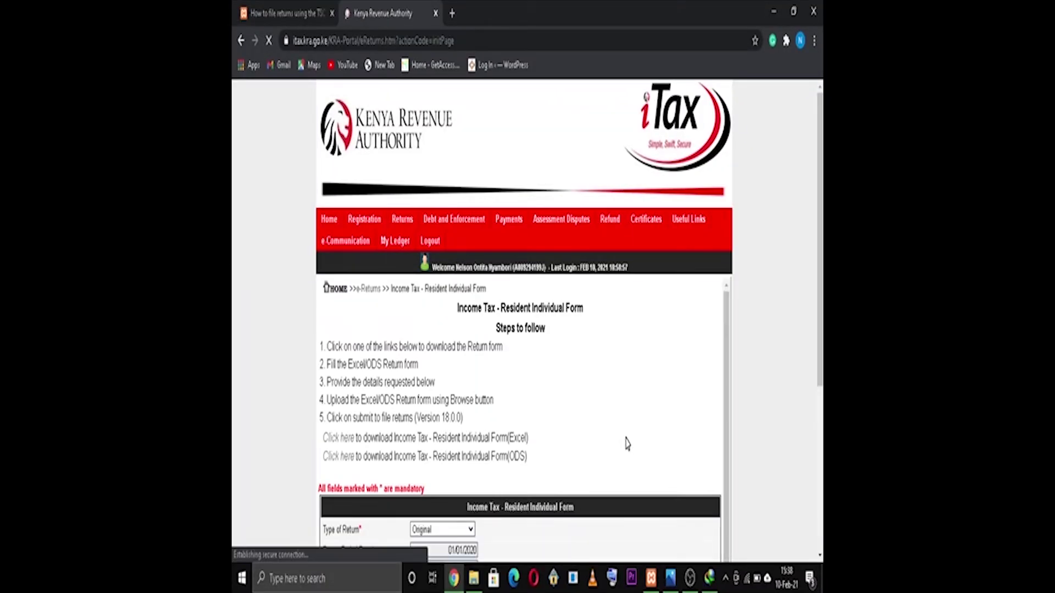
{"action": "left_click", "coordinate": [344, 438]}
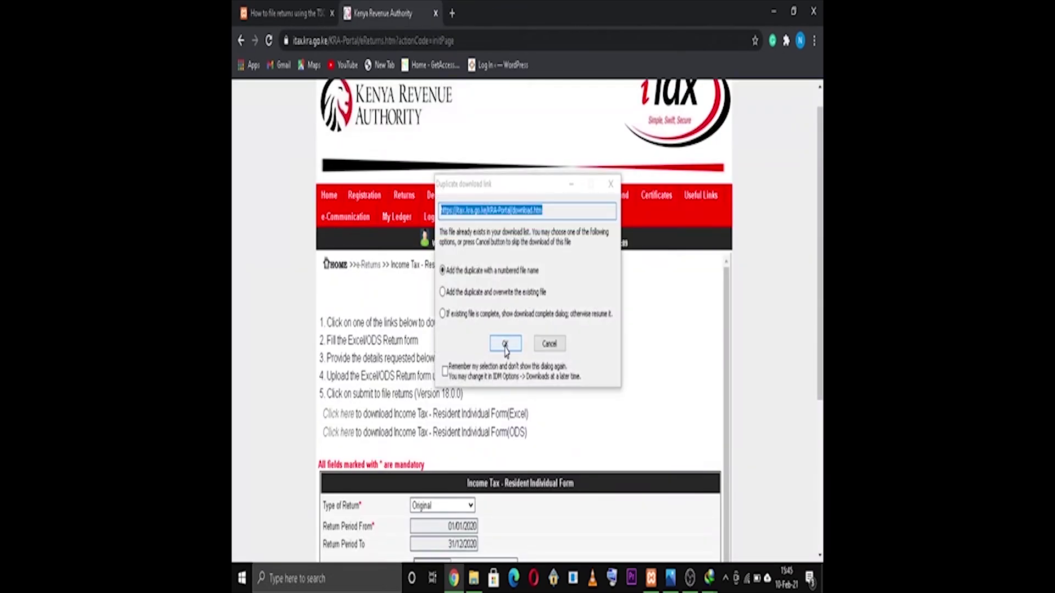
Overwrite the earlier ITI_Individual_Resident_Return_XLS.zip download and open the finished archive.
{"action": "left_click", "coordinate": [442, 292]}
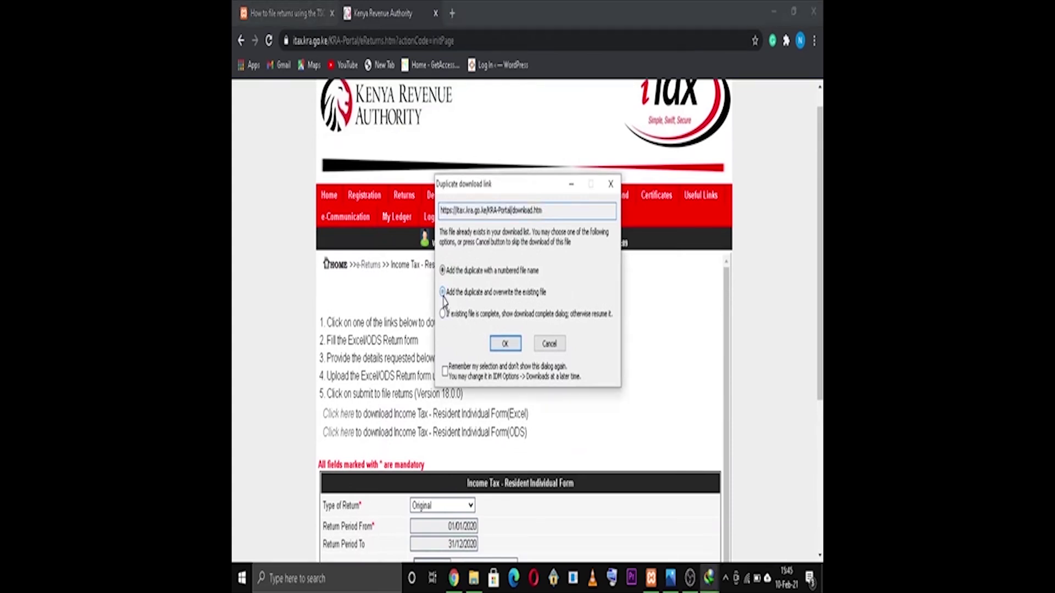
{"action": "left_click", "coordinate": [511, 345]}
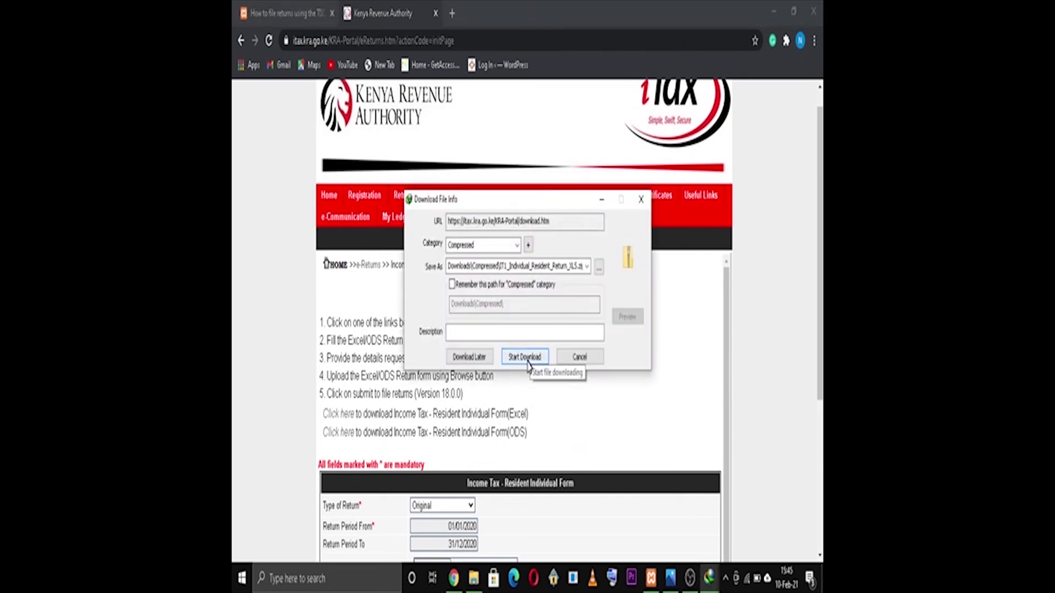
{"action": "left_click", "coordinate": [524, 358]}
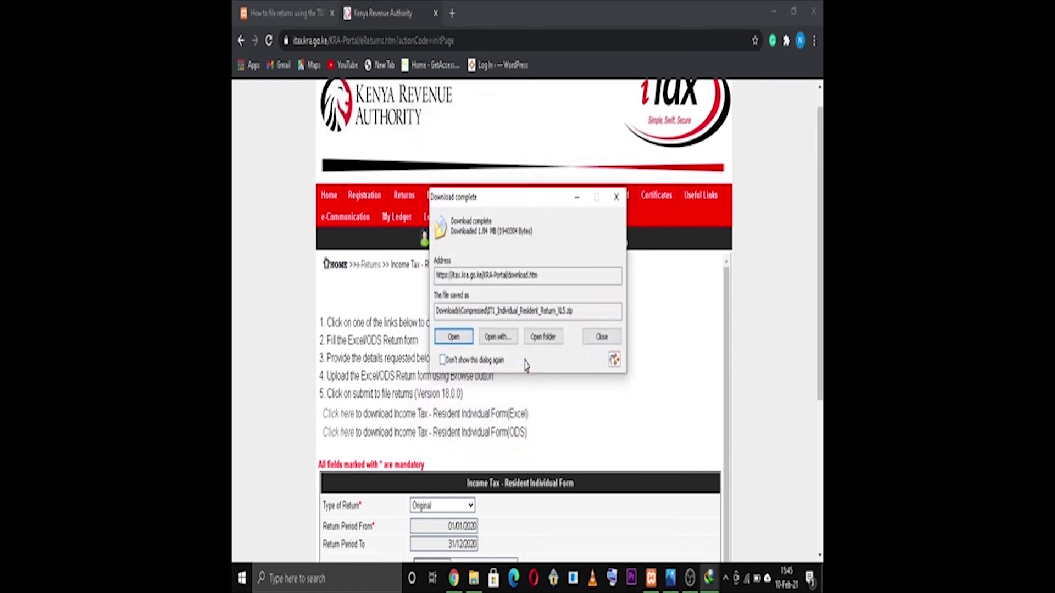
{"action": "left_click", "coordinate": [453, 337]}
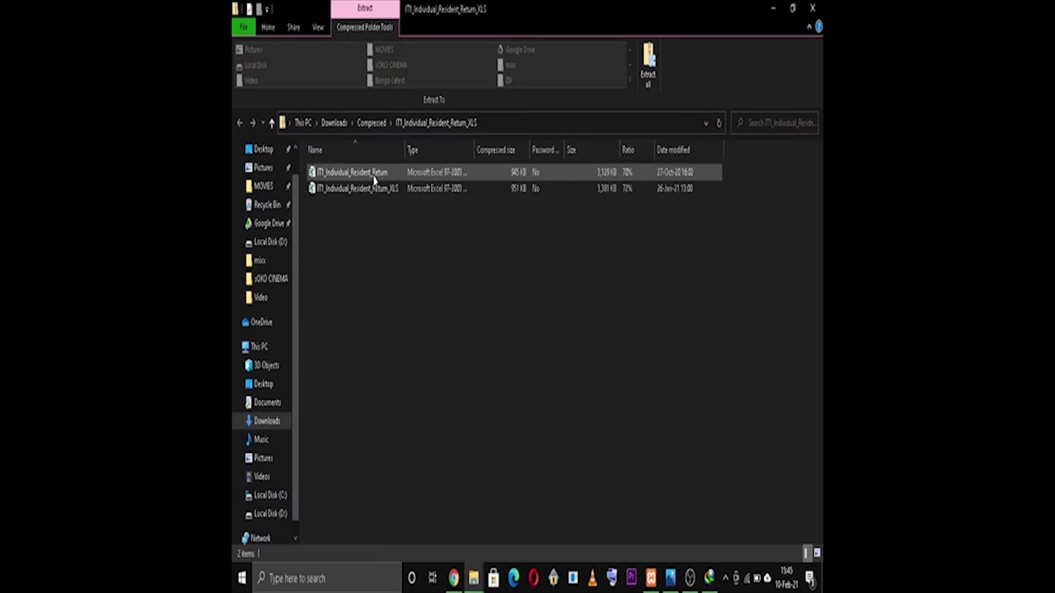
Extract the archive to the suggested folder and open ITI_Individual_Resident_Return in Excel.
{"action": "double_click", "coordinate": [408, 173]}
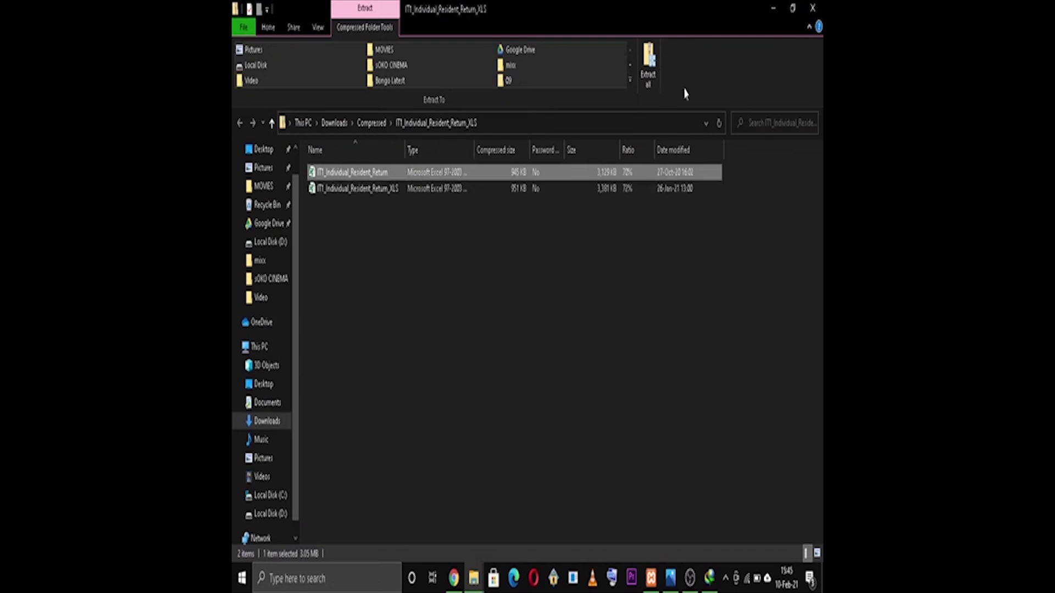
{"action": "left_click", "coordinate": [647, 76]}
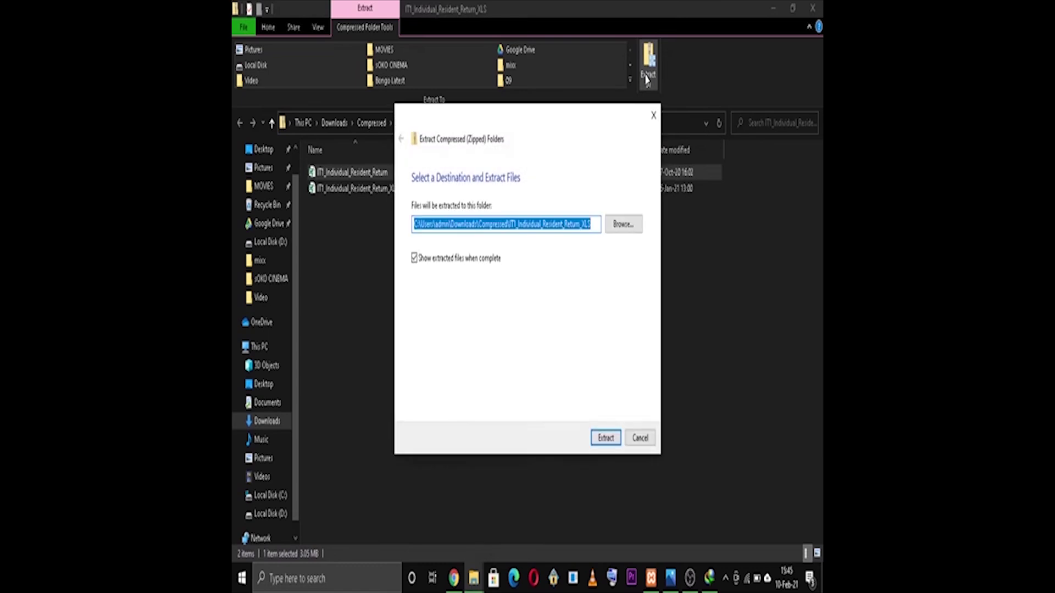
{"action": "left_click", "coordinate": [604, 443]}
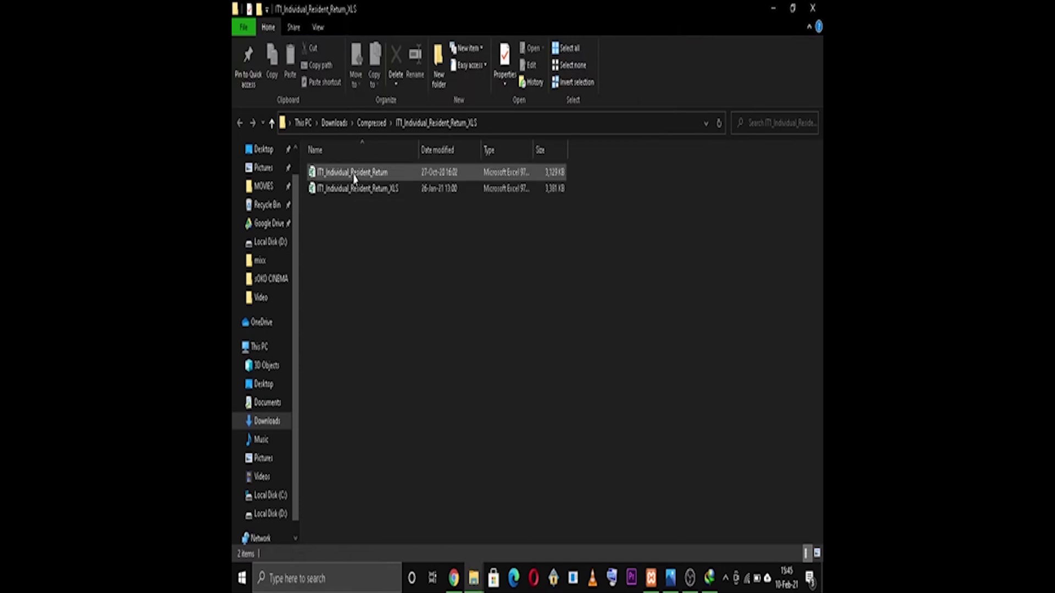
{"action": "left_click", "coordinate": [355, 176]}
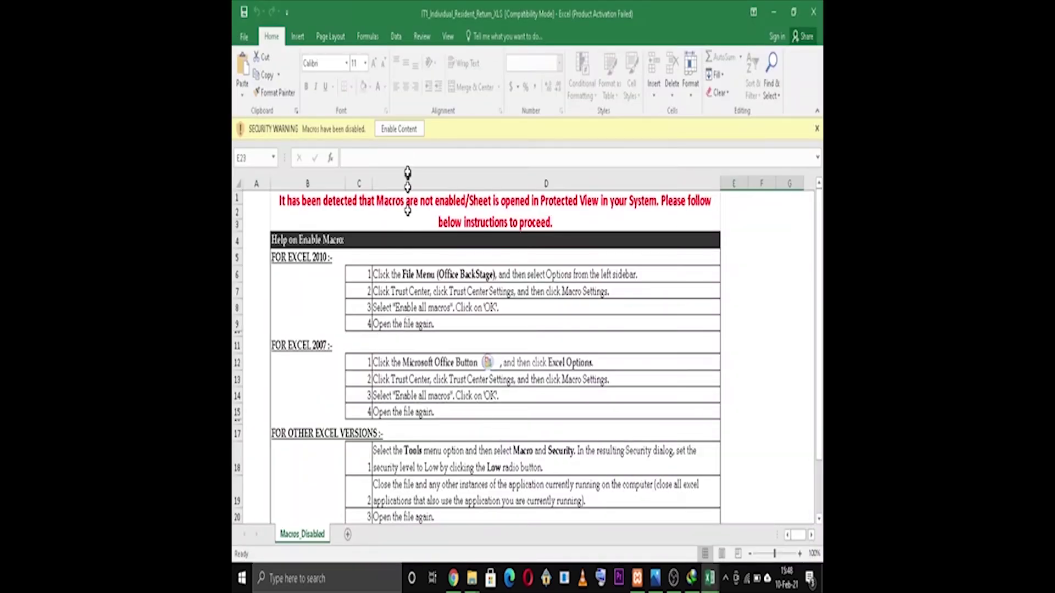
Enable the workbook's macros, dismiss the no cut-and-paste warning, and return to the return form.
{"action": "left_click", "coordinate": [399, 130]}
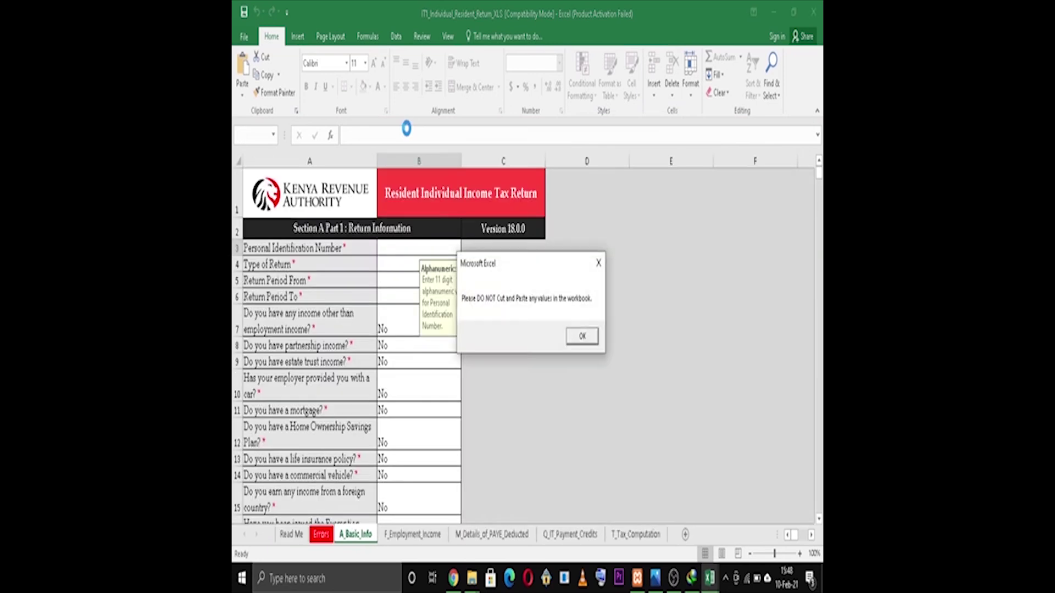
{"action": "left_click", "coordinate": [577, 336]}
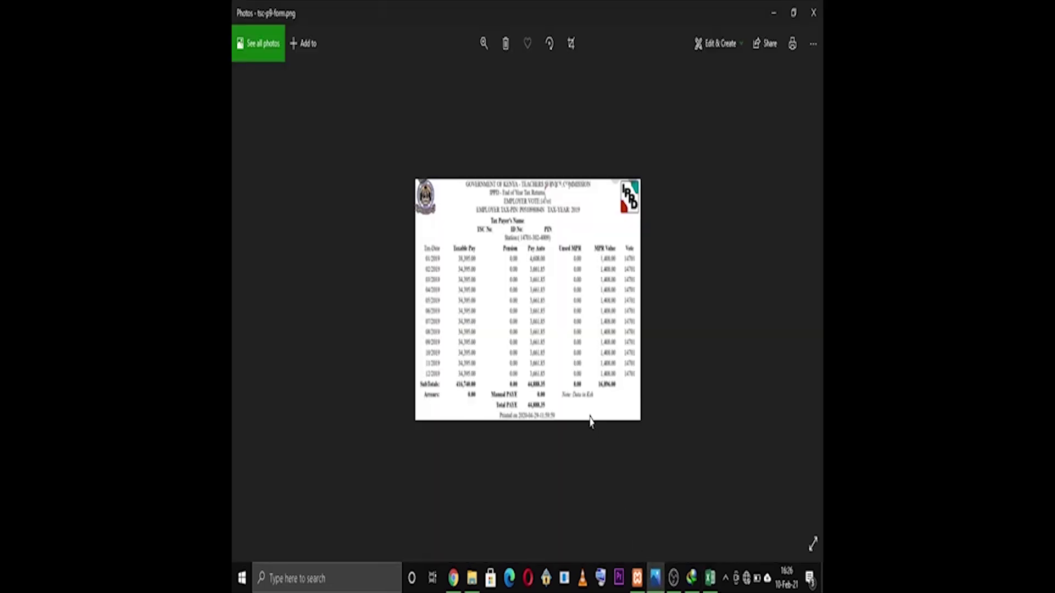
{"action": "key", "text": "alt+Tab"}
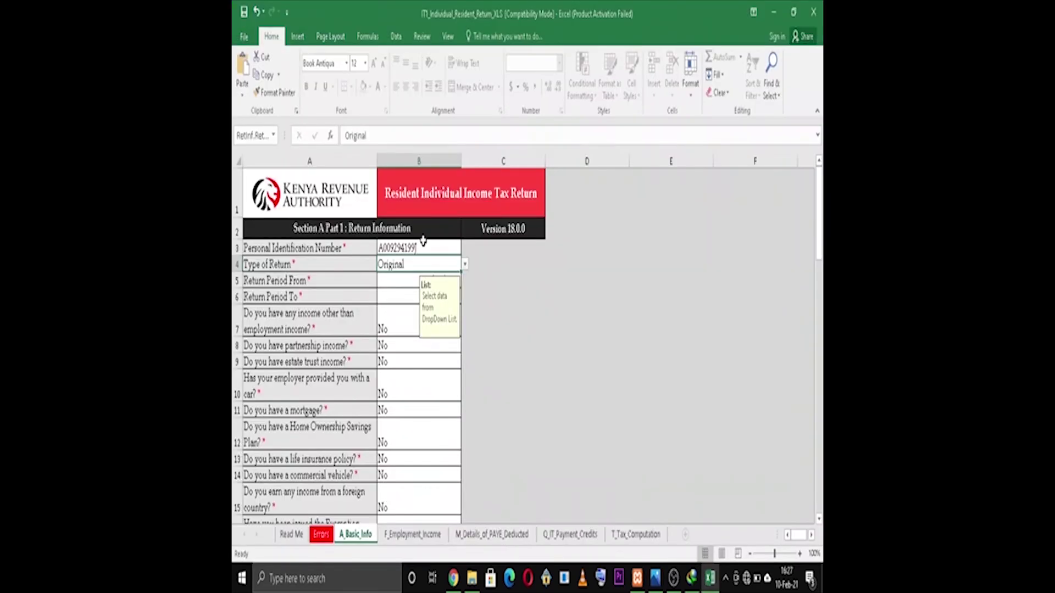
Enter the return period 01/01/2020 to 31/12/2020 and move to the F_Employment_Income sheet.
{"action": "left_click", "coordinate": [403, 282]}
{"action": "left_click", "coordinate": [403, 297]}
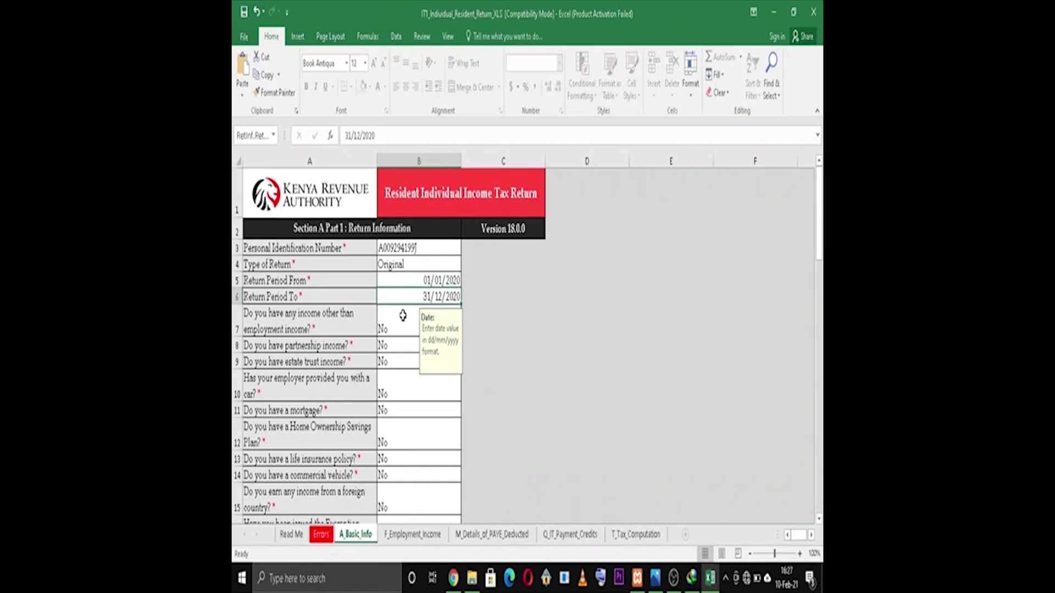
{"action": "left_click", "coordinate": [403, 323]}
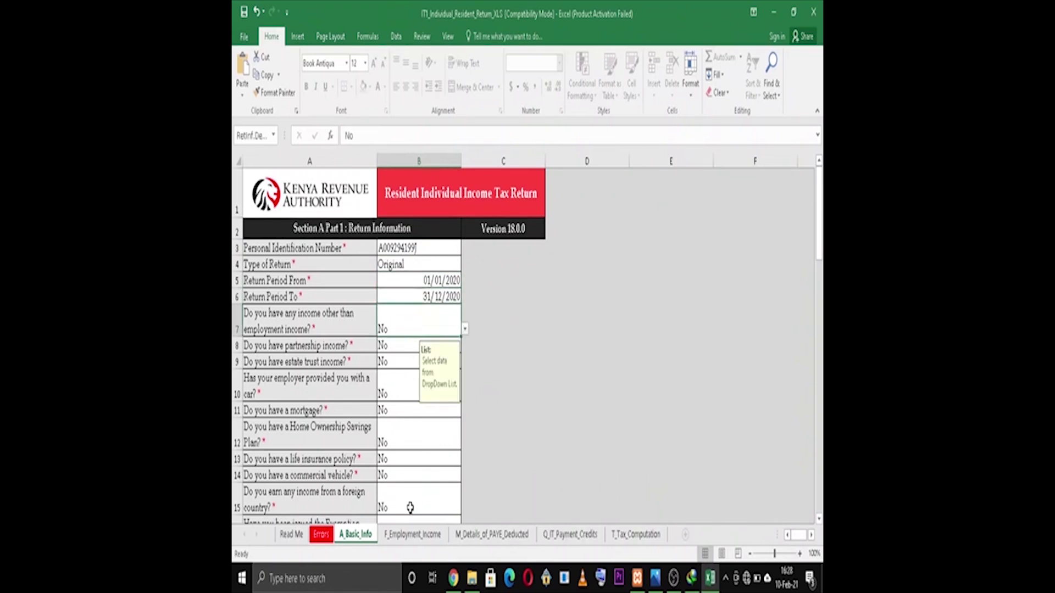
{"action": "left_click", "coordinate": [409, 536]}
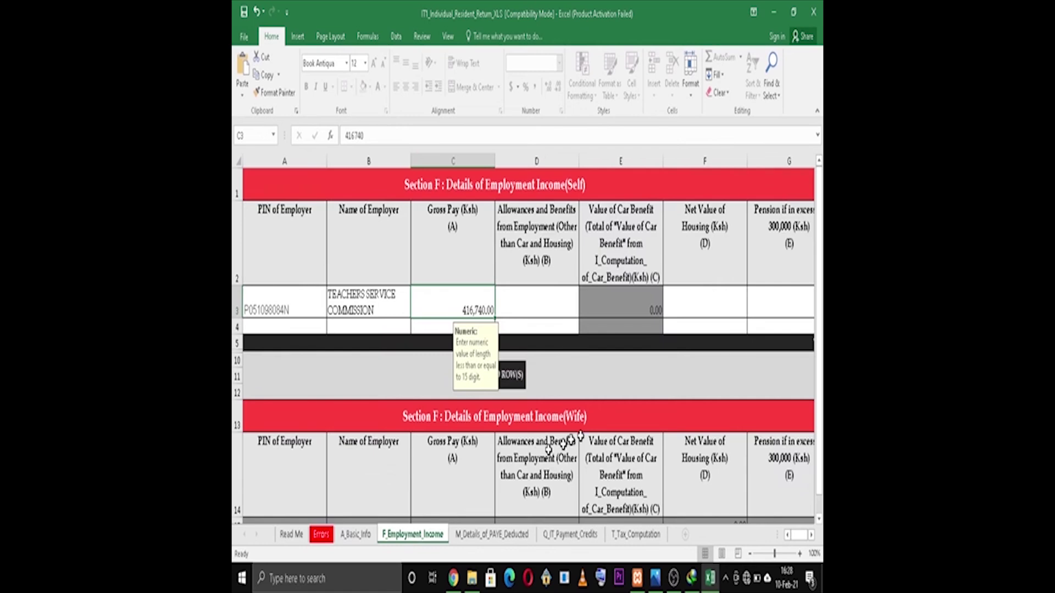
On the M_Details_of_PAYE_Deducted sheet, record TEACHERS SERVICE COMMISSION's 416,740.00 taxable salary and 44,888.35 PAYE.
{"action": "left_click", "coordinate": [819, 512]}
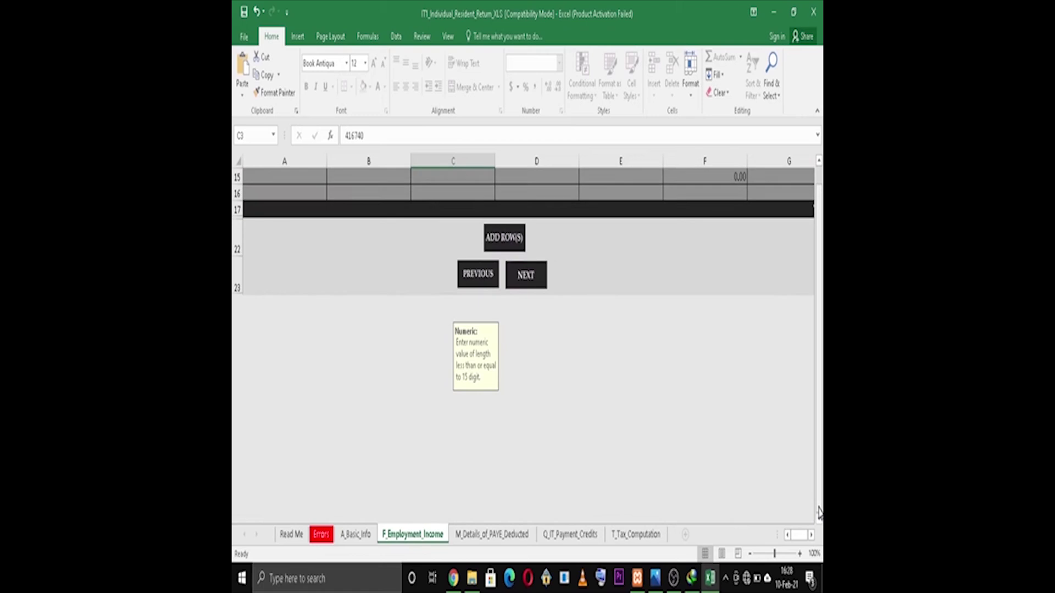
{"action": "left_click", "coordinate": [494, 536]}
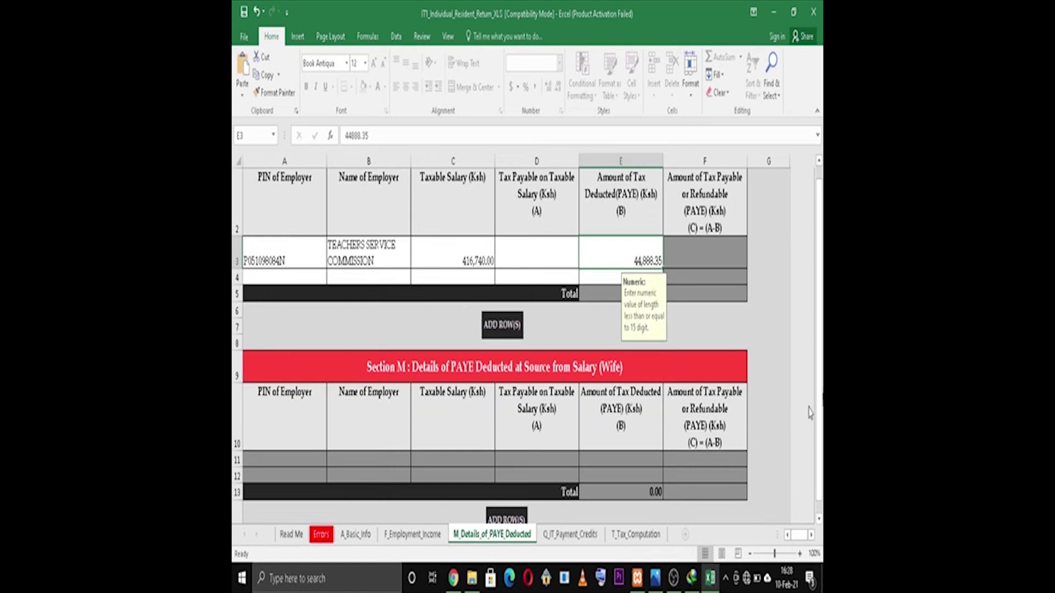
{"action": "scroll", "coordinate": [820, 417], "scroll_direction": "down", "scroll_amount": 1}
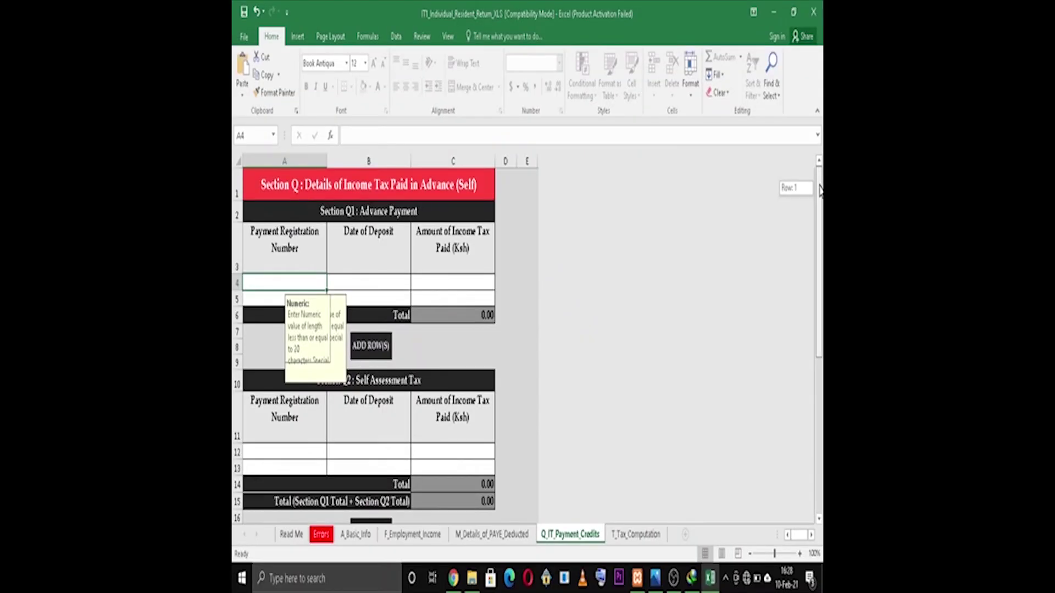
Leave Q_IT_Payment_Credits blank and move to the T_Tax_Computation sheet showing 51,757.00 tax payable.
{"action": "left_click_drag", "start_coordinate": [819, 190], "coordinate": [819, 358]}
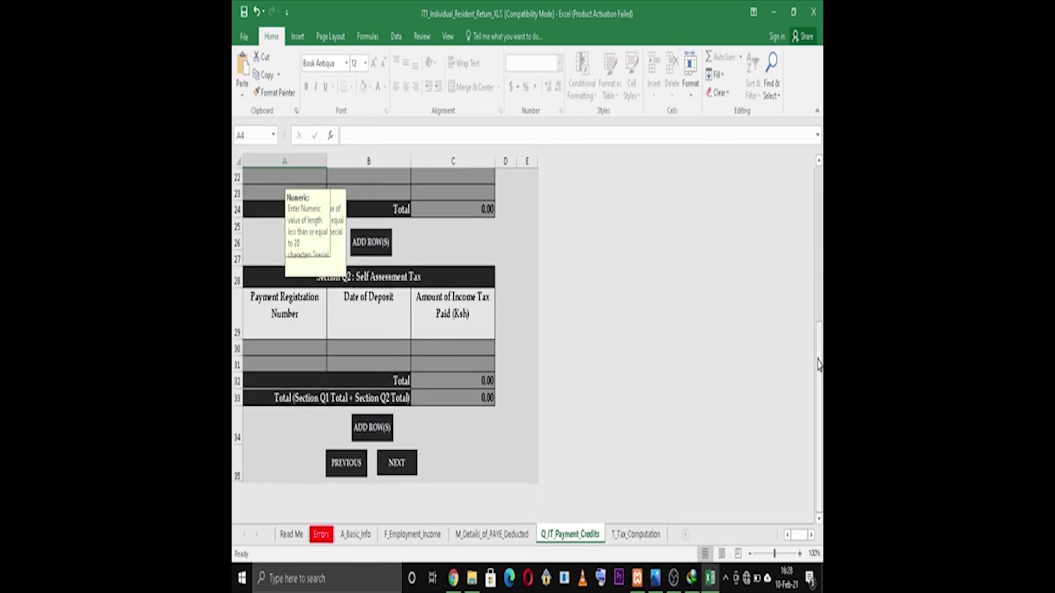
{"action": "left_click", "coordinate": [633, 536]}
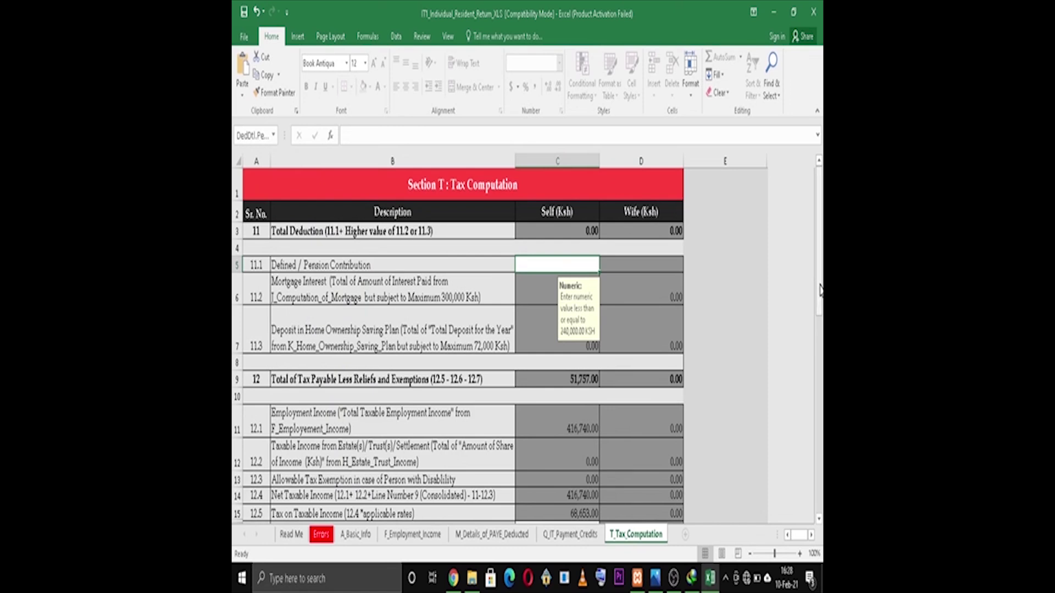
Verify personal relief of 16,896.00 in C18 and the final tax due of 6,868.65 in row 31.
{"action": "left_click_drag", "start_coordinate": [820, 291], "coordinate": [821, 345]}
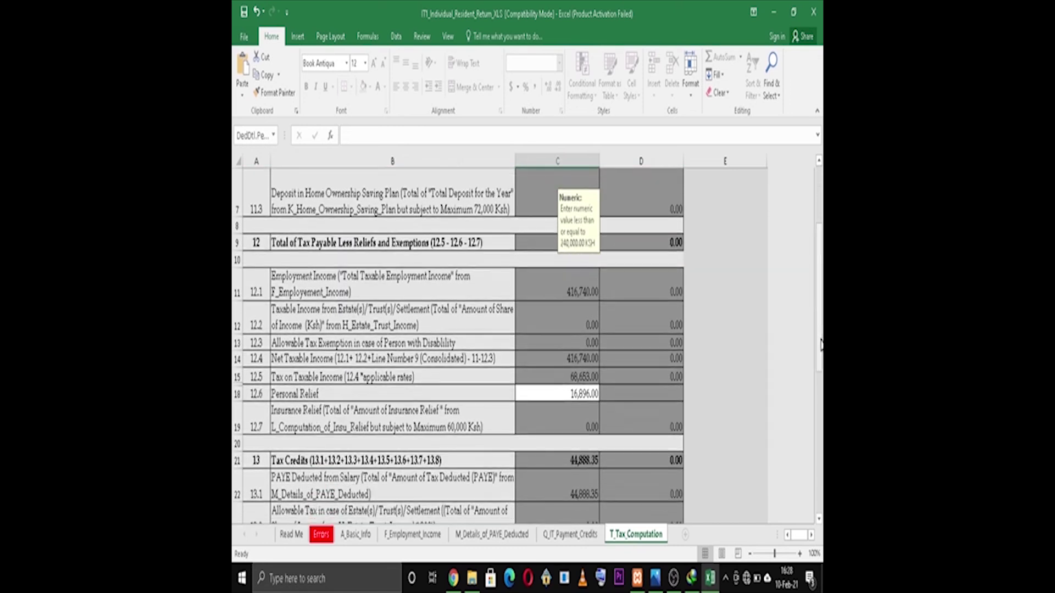
{"action": "left_click", "coordinate": [590, 394]}
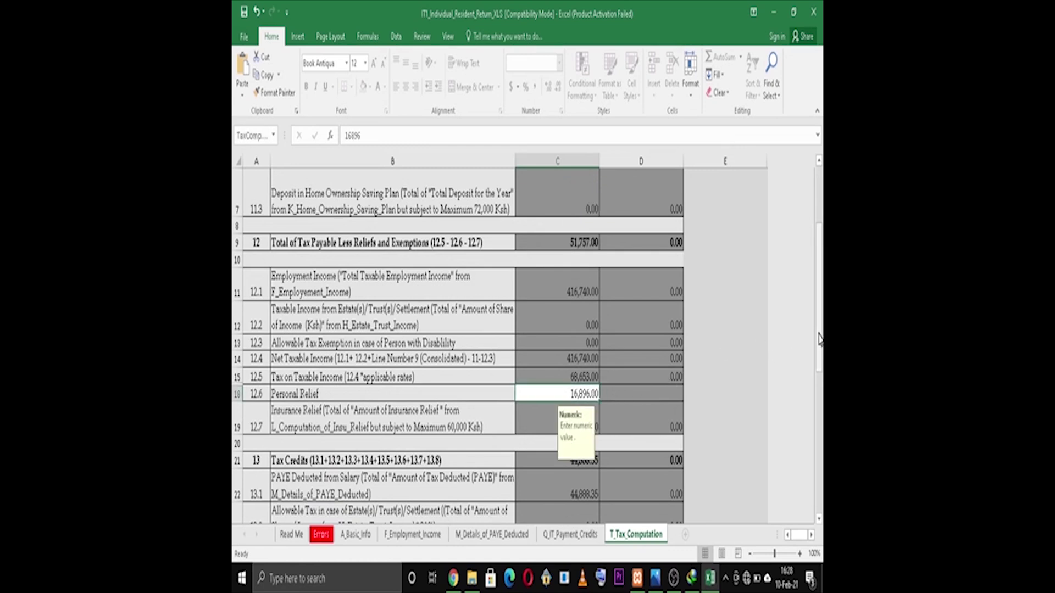
{"action": "left_click_drag", "start_coordinate": [819, 339], "coordinate": [819, 478]}
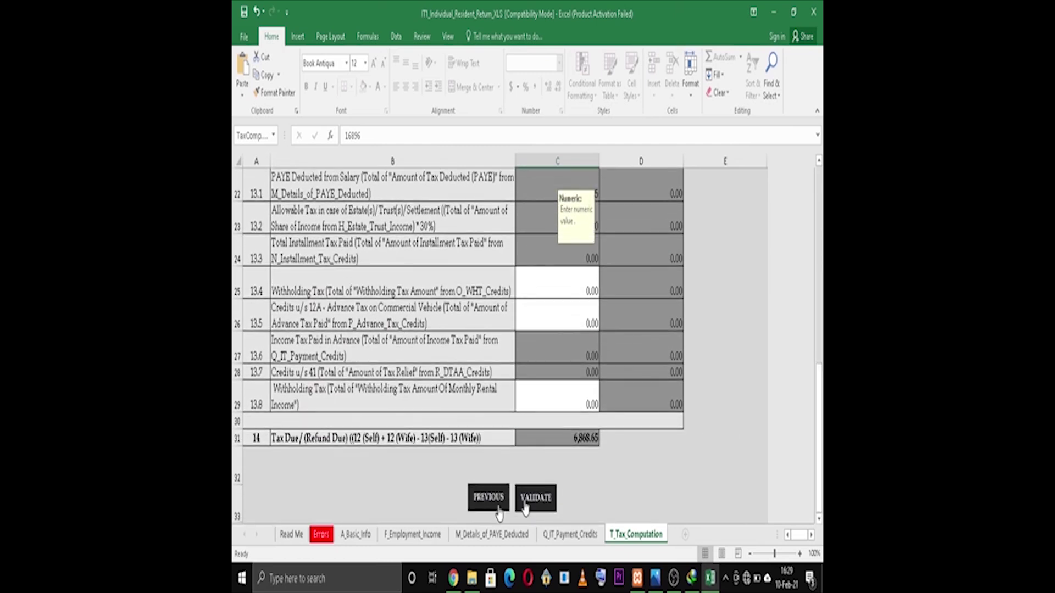